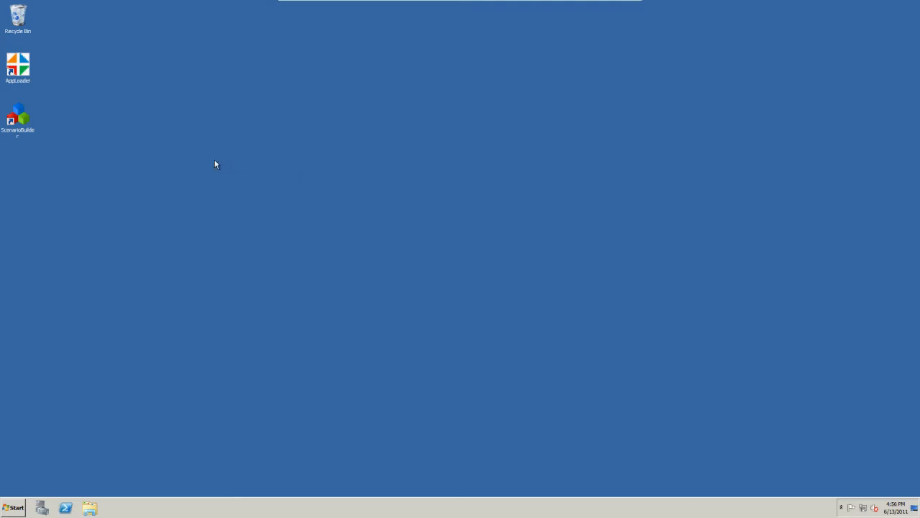
- Launch ScenarioBuilder 7 and look over the scenario recorder introduction in the welcome help
double_click(28, 121)
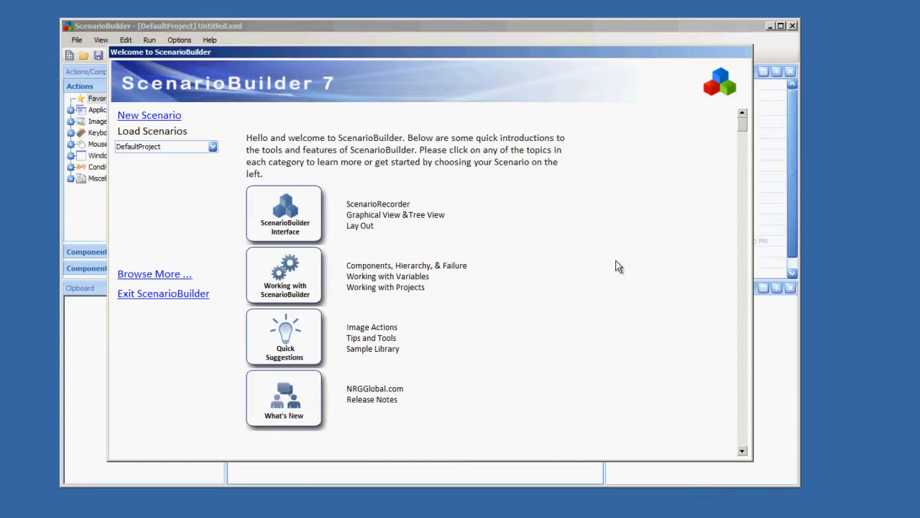
click(402, 204)
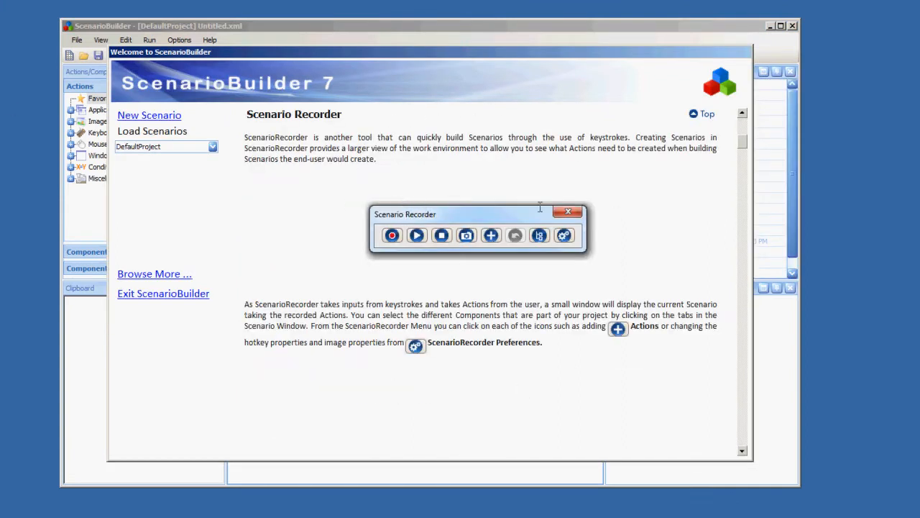
click(704, 114)
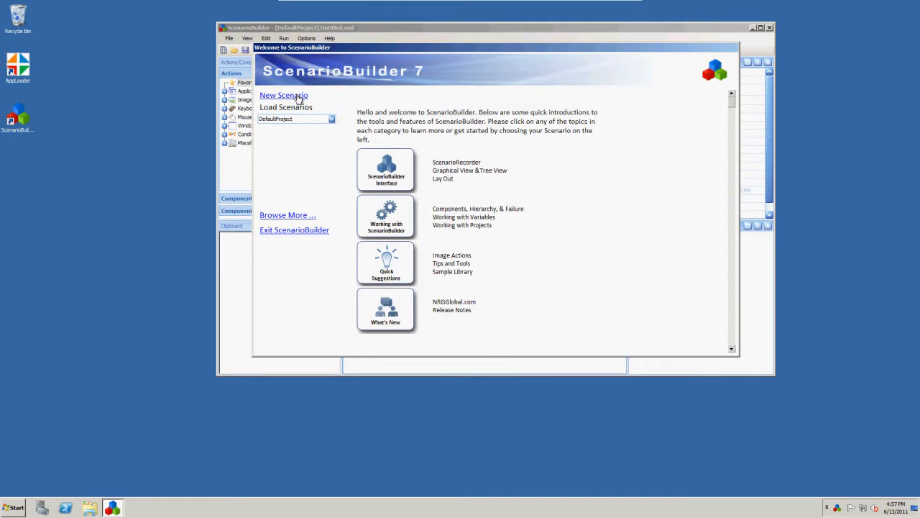
- Create a new scenario renamed from Untitled.xml to gmail.xml and start the Scenario Recorder
click(300, 97)
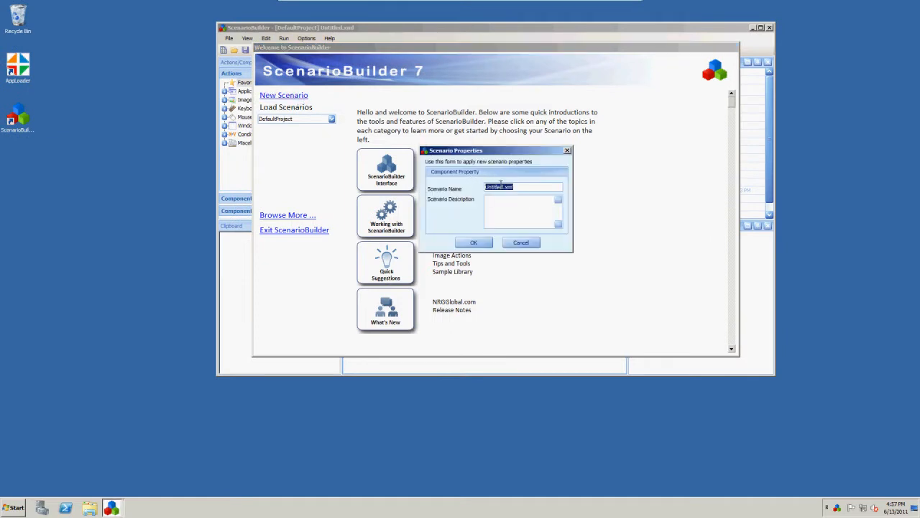
click(501, 186)
drag(503, 186, 474, 188)
text(gmail)
key(Return)
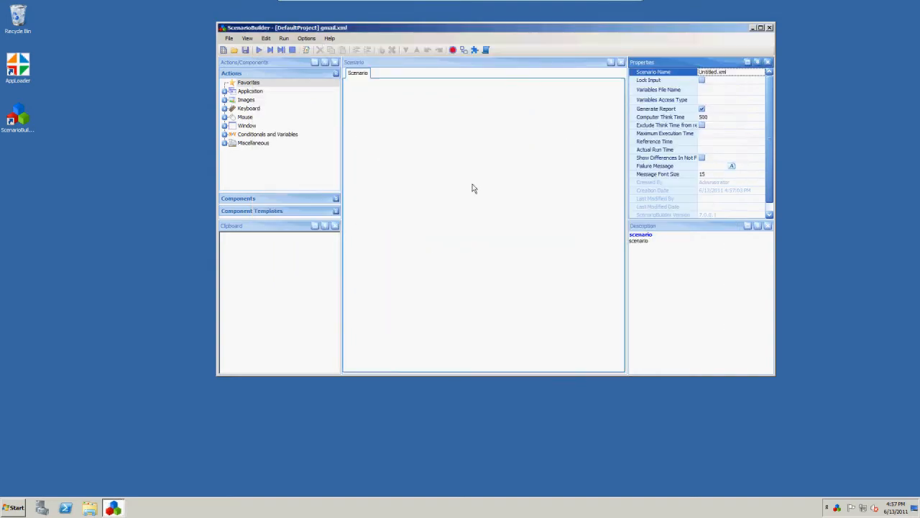
click(454, 50)
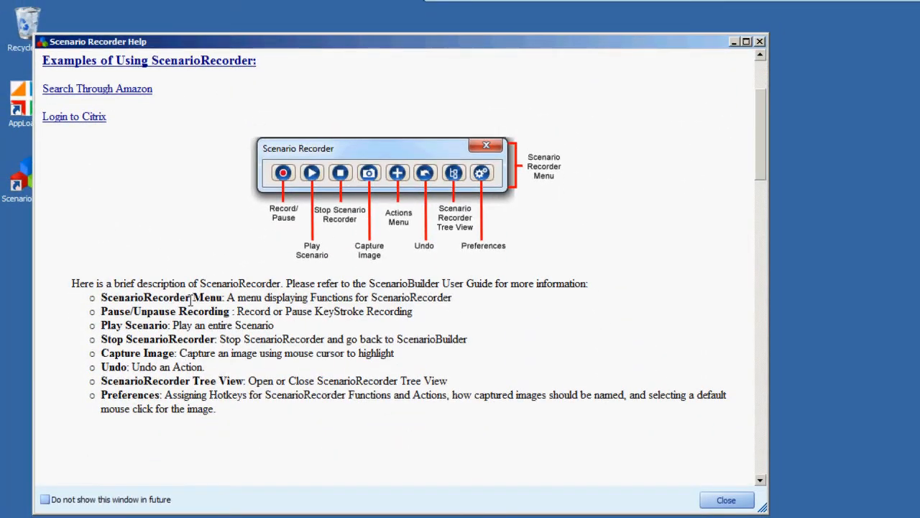
- Scroll to the top of the Scenario Recorder Help window and close it
scroll(191, 300, up, 4)
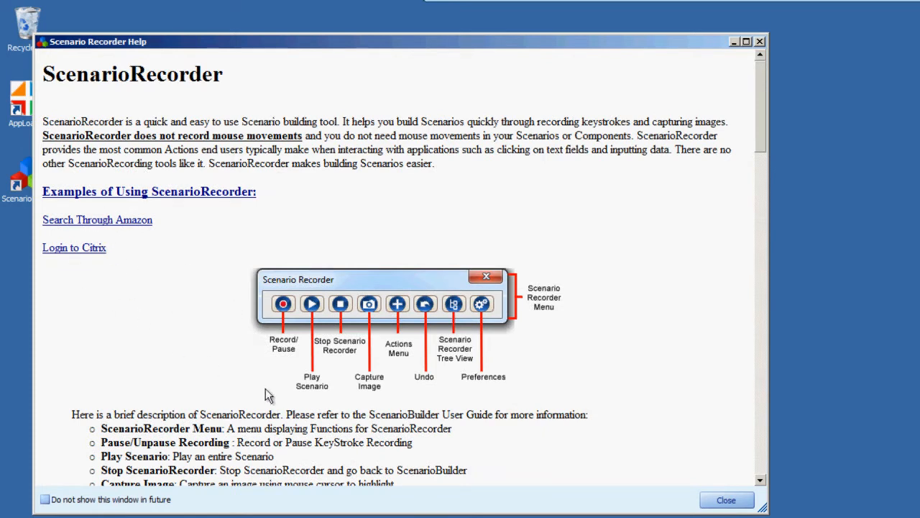
click(728, 499)
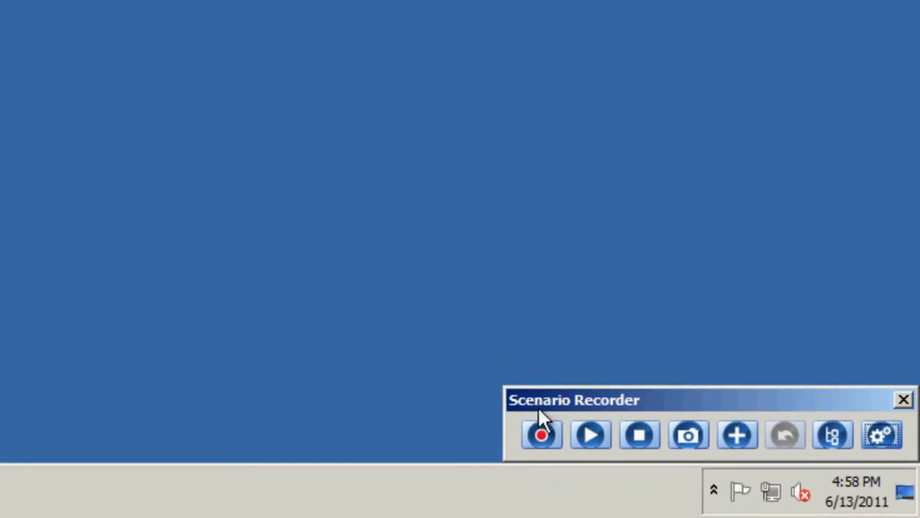
click(542, 435)
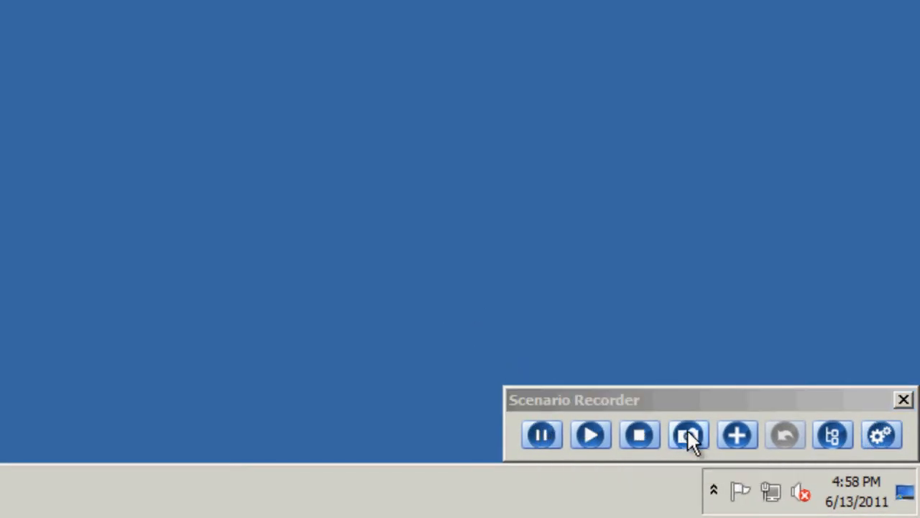
click(732, 433)
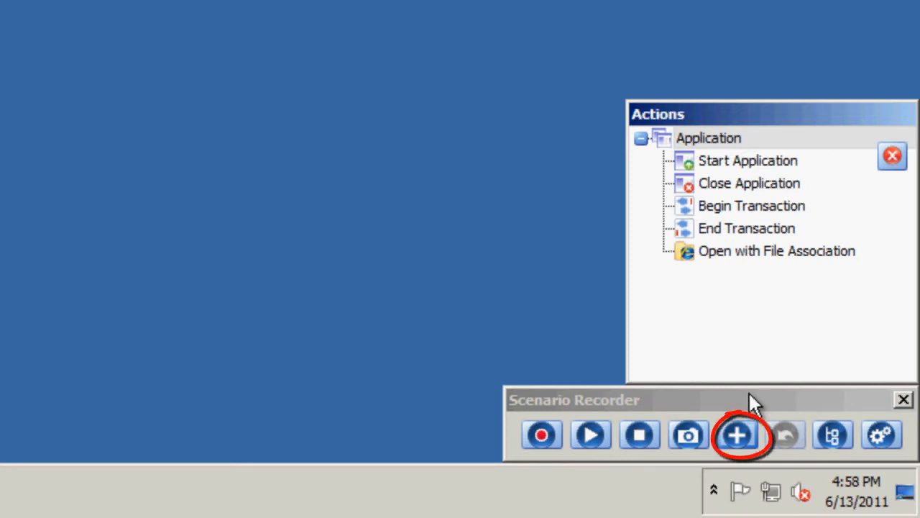
click(776, 251)
double_click(776, 252)
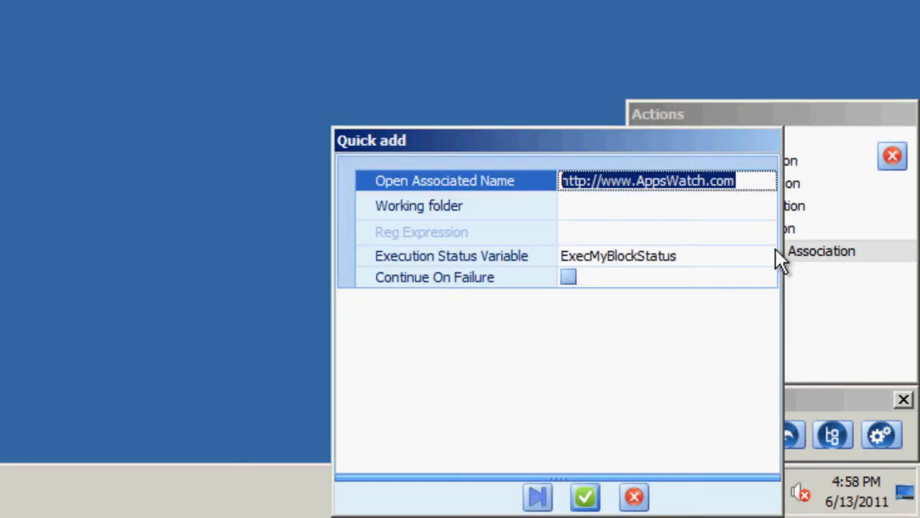
click(713, 181)
drag(744, 179, 555, 180)
key(Delete)
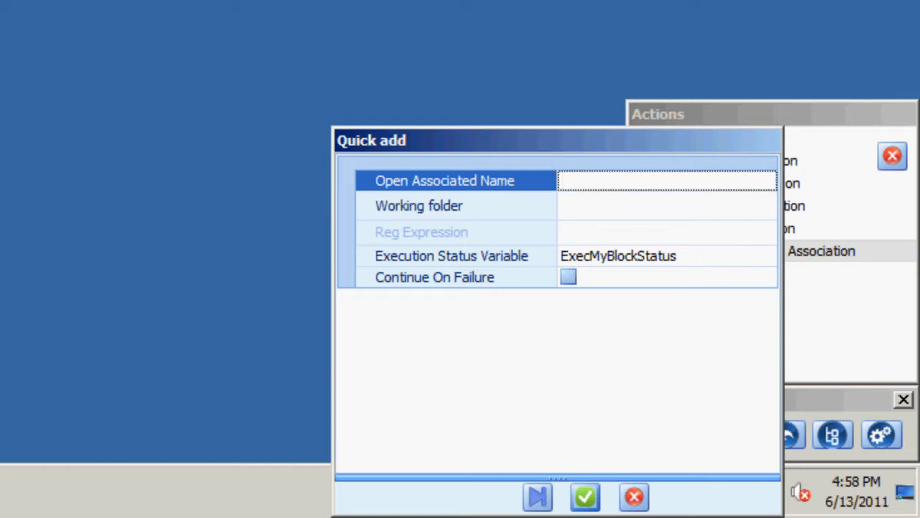
text(http://www.)
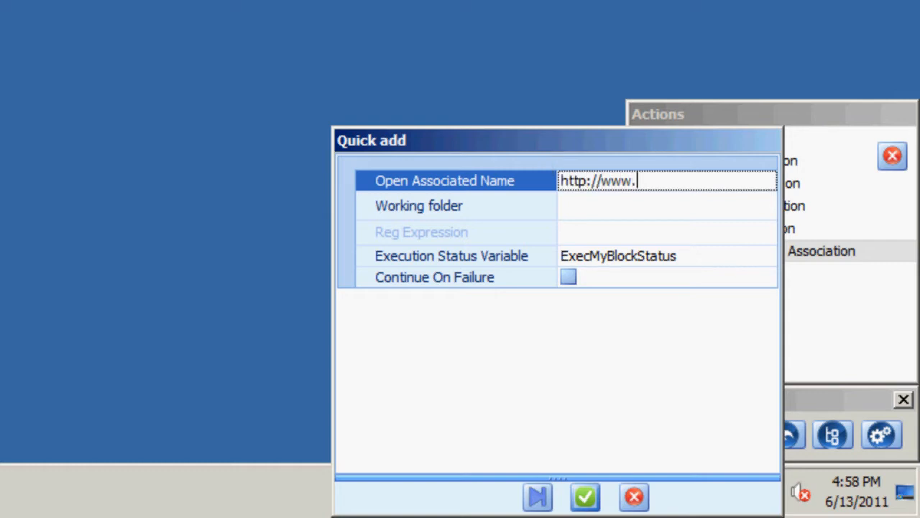
text(gmail.co)
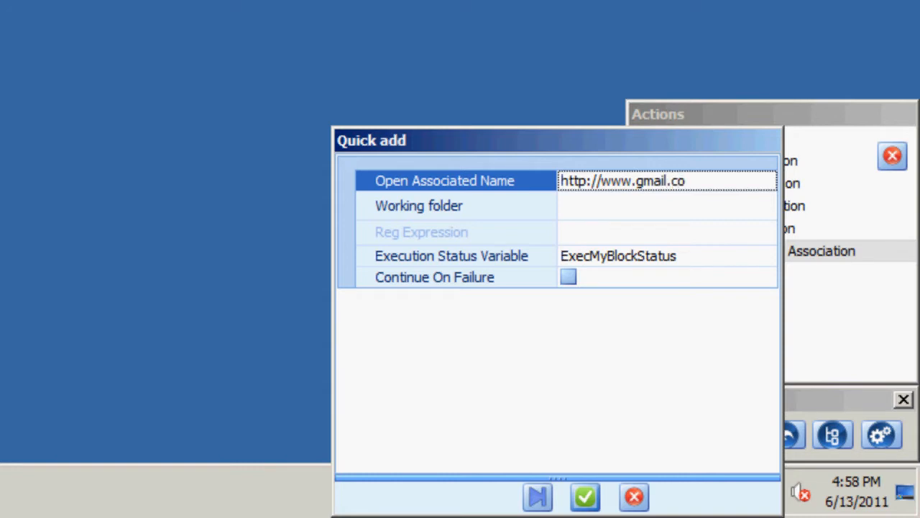
text(m)
key(Return)
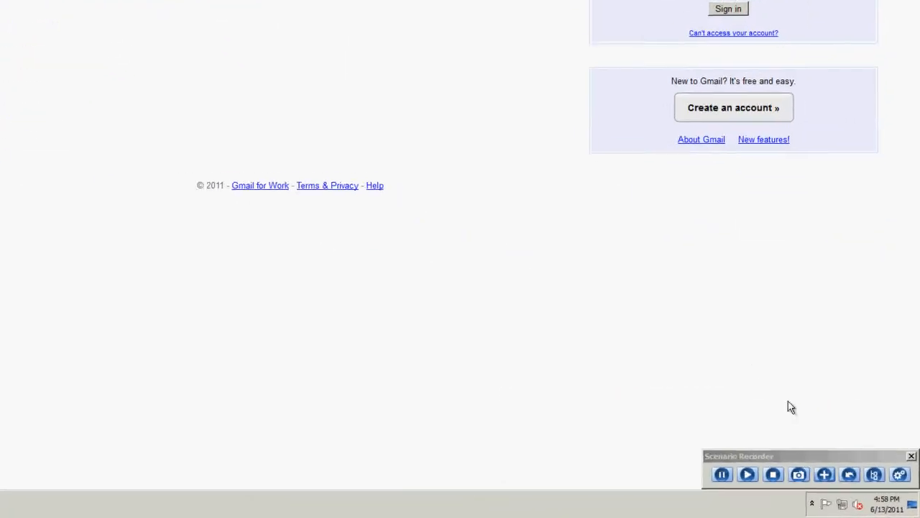
click(898, 471)
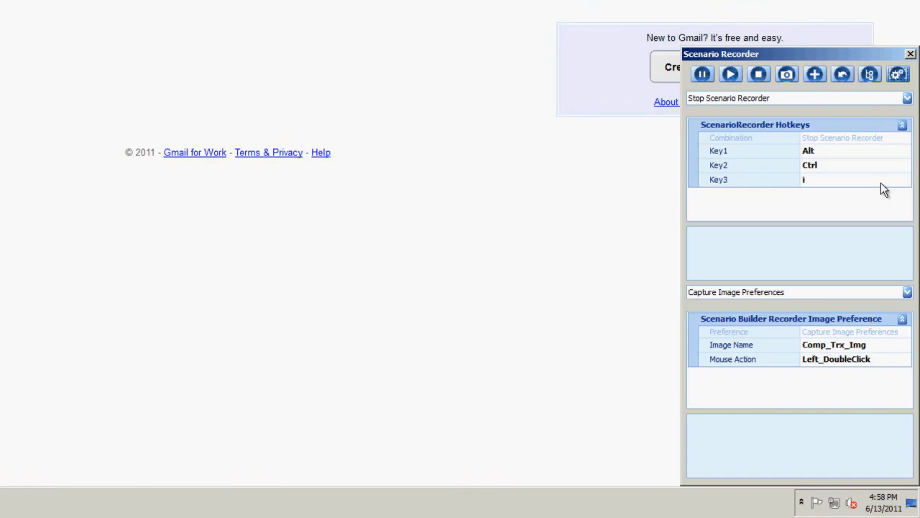
click(907, 98)
mouse_move(907, 129)
mouse_down()
mouse_move(907, 161)
mouse_move(907, 115)
mouse_up()
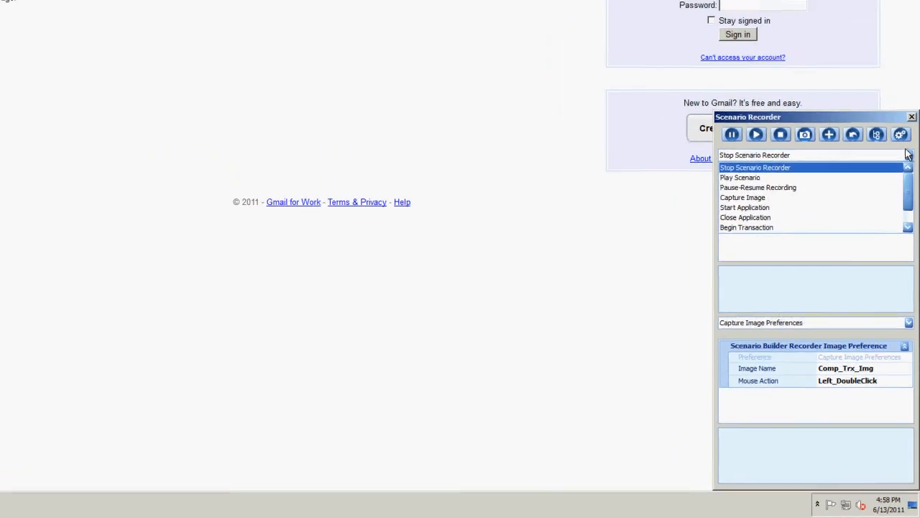
click(908, 98)
click(907, 198)
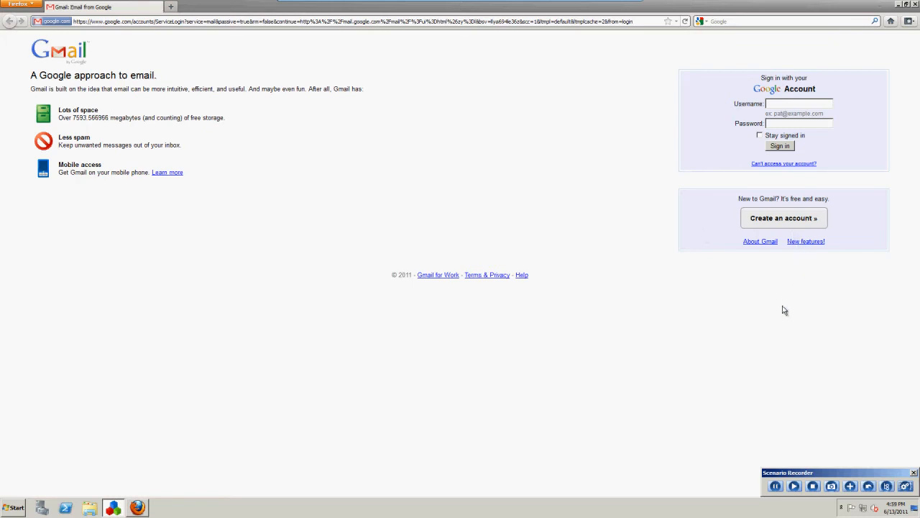
- Capture the Gmail Create an account button as an image
click(834, 486)
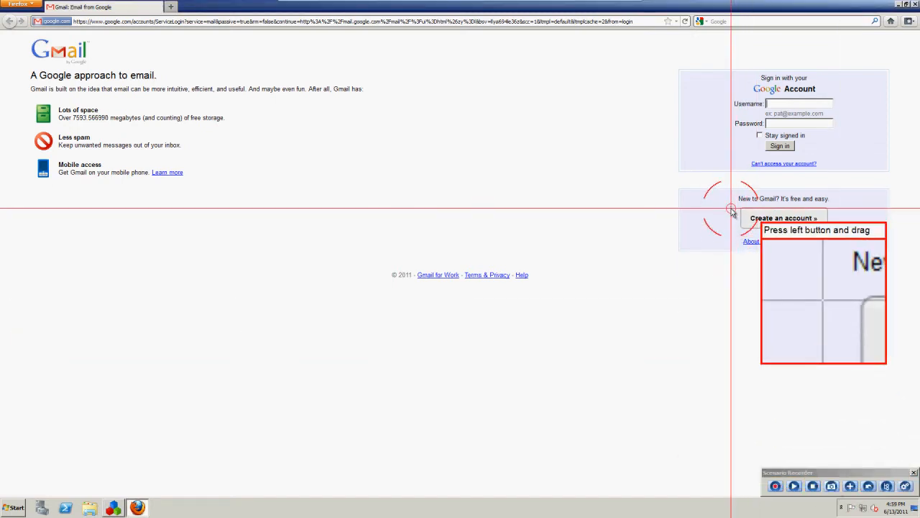
drag(737, 208, 775, 228)
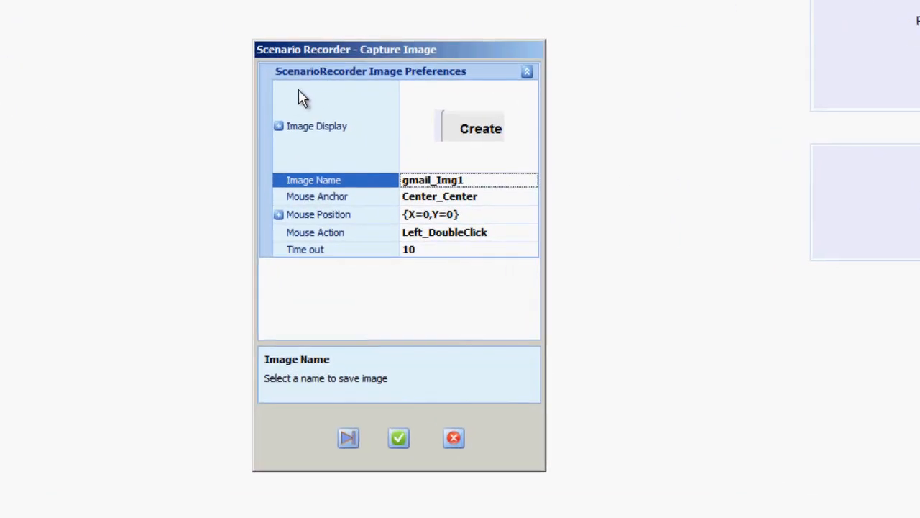
click(278, 126)
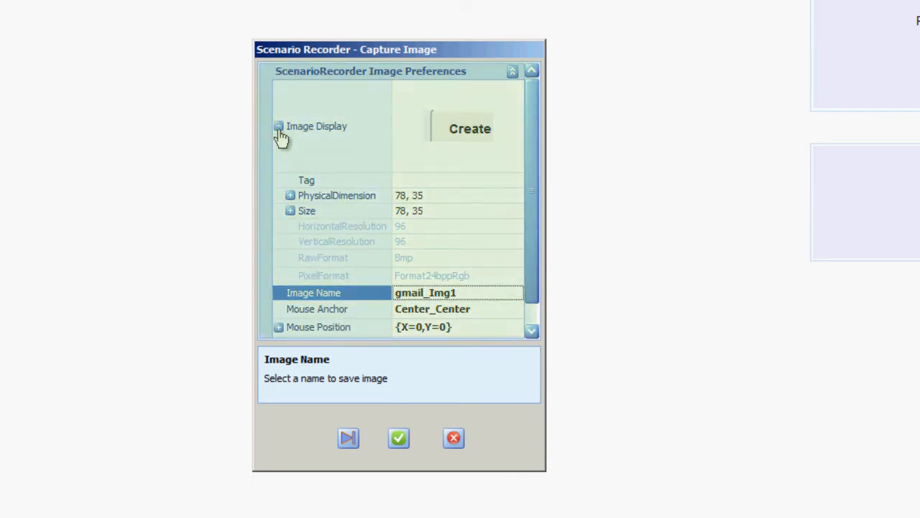
click(279, 128)
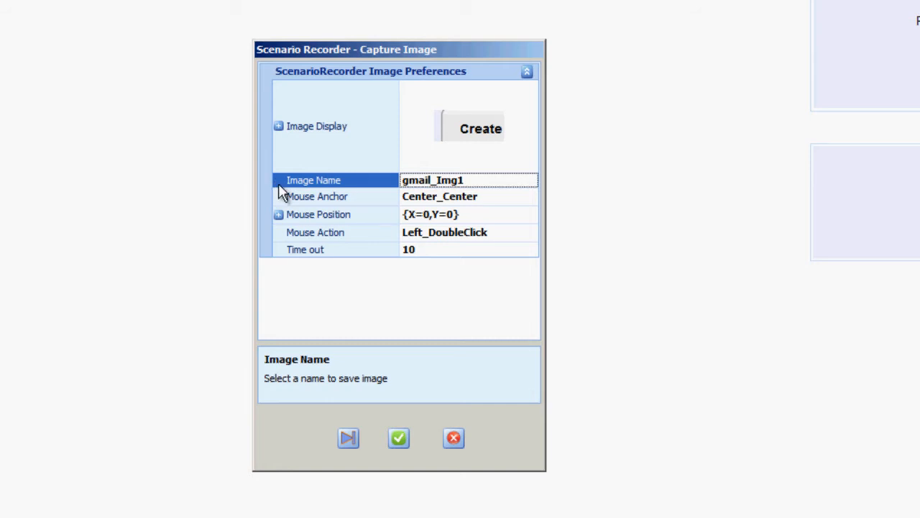
- Keep Center_Center anchor and Left_DoubleClick action, set the click position, and save the capture as Step 2
click(531, 199)
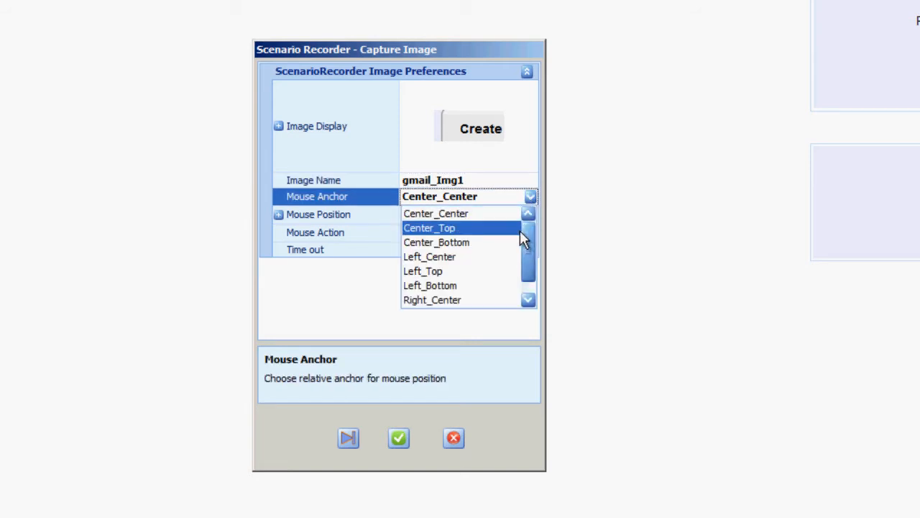
click(531, 198)
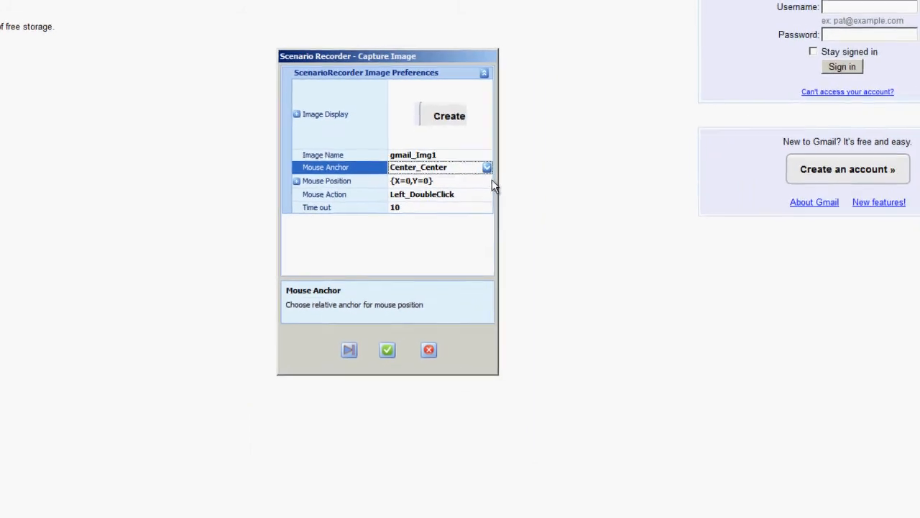
click(463, 181)
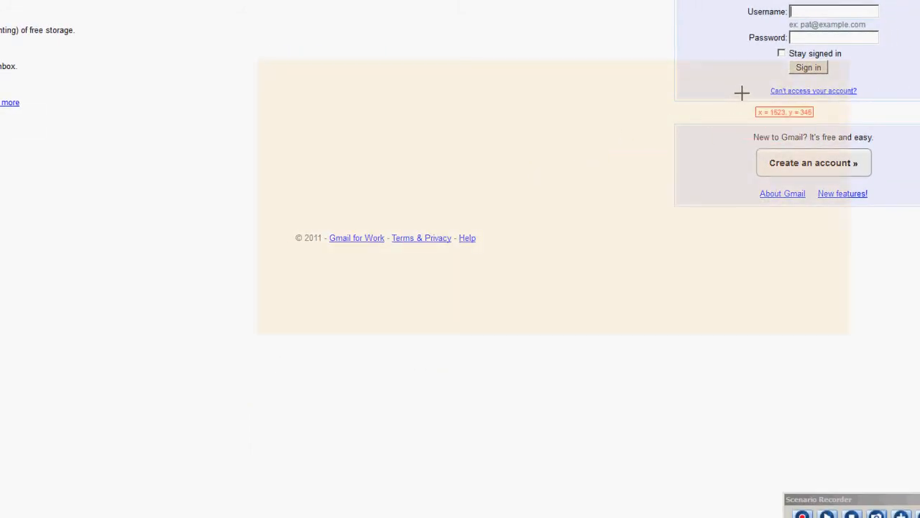
click(680, 161)
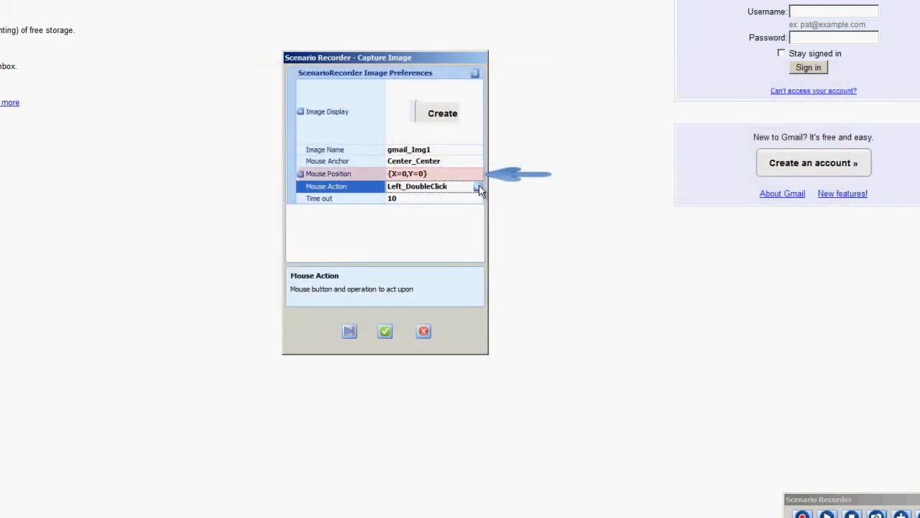
click(478, 187)
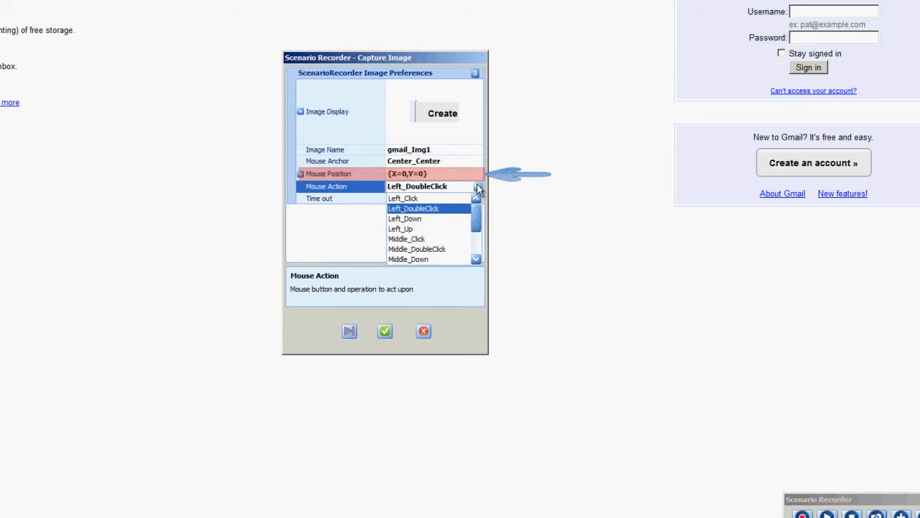
click(479, 187)
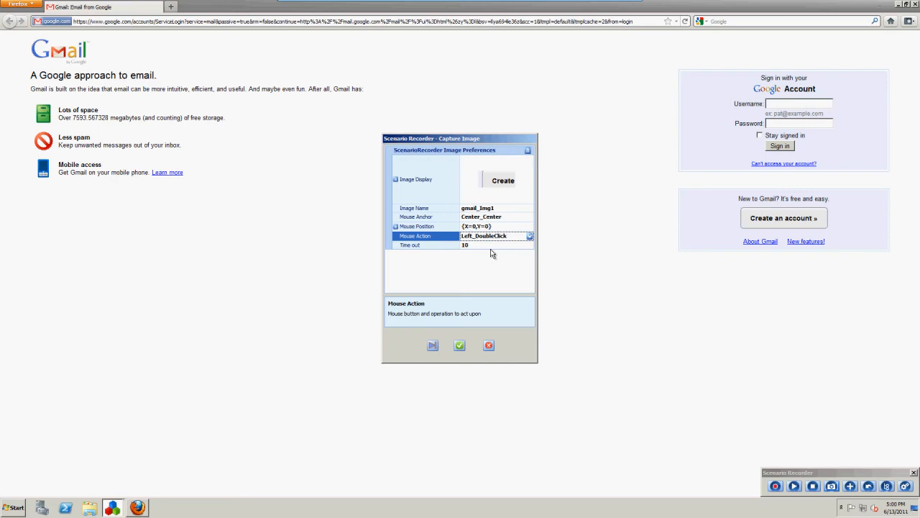
key(Return)
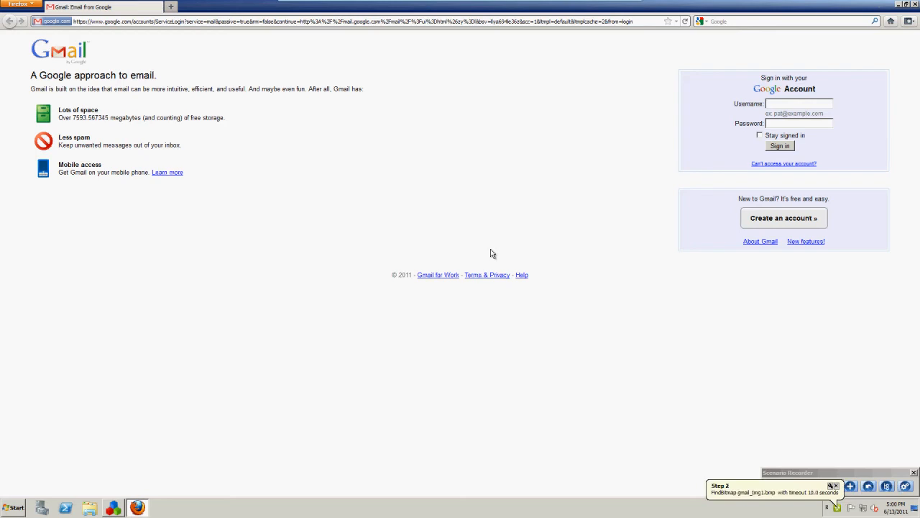
- Open Gmail's signup page and capture the First name label as gmail_Img2, clicking inside its input field
key(Return)
click(755, 220)
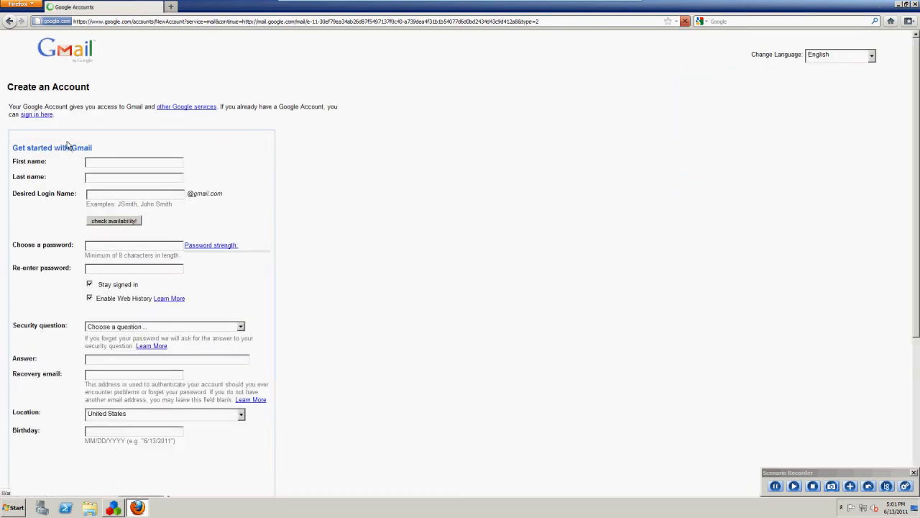
click(832, 486)
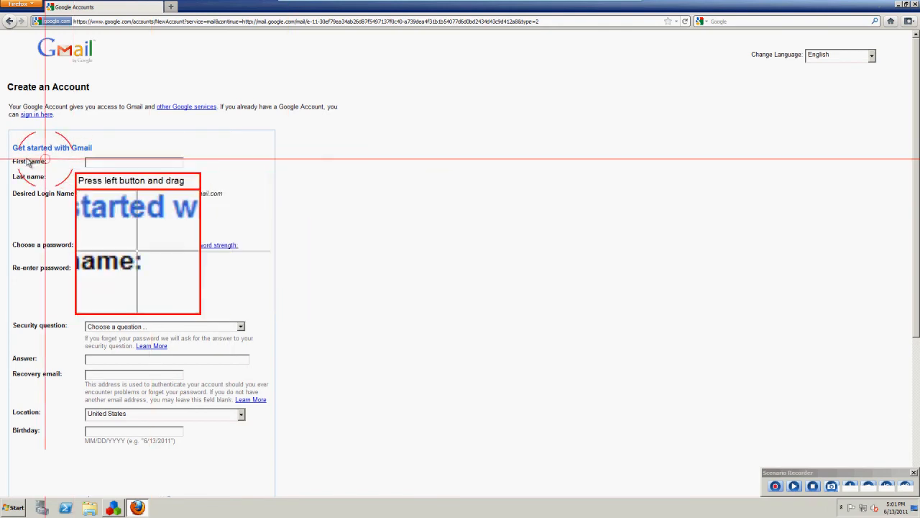
drag(10, 156, 35, 166)
click(476, 227)
click(529, 227)
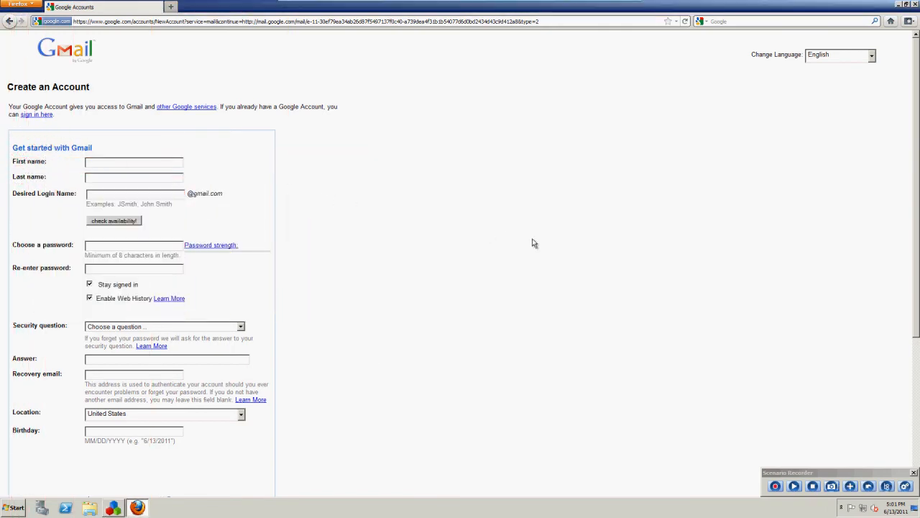
click(109, 160)
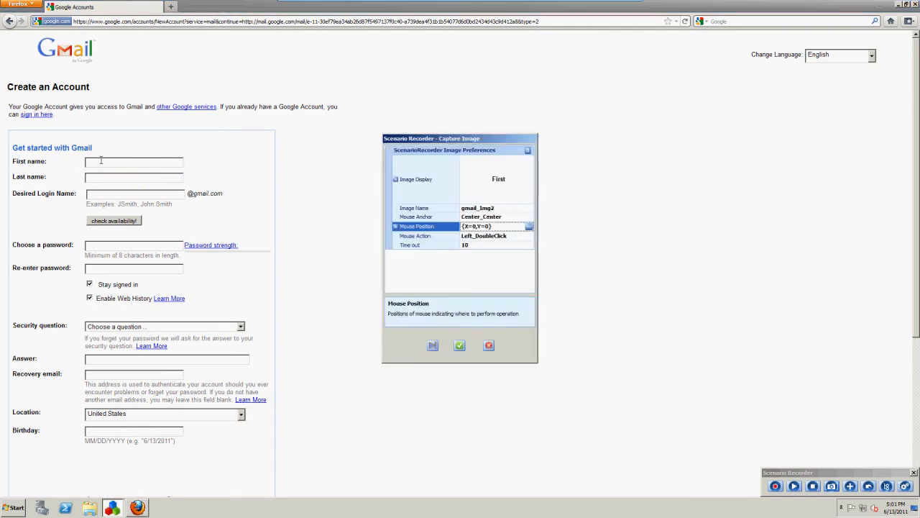
key(Return)
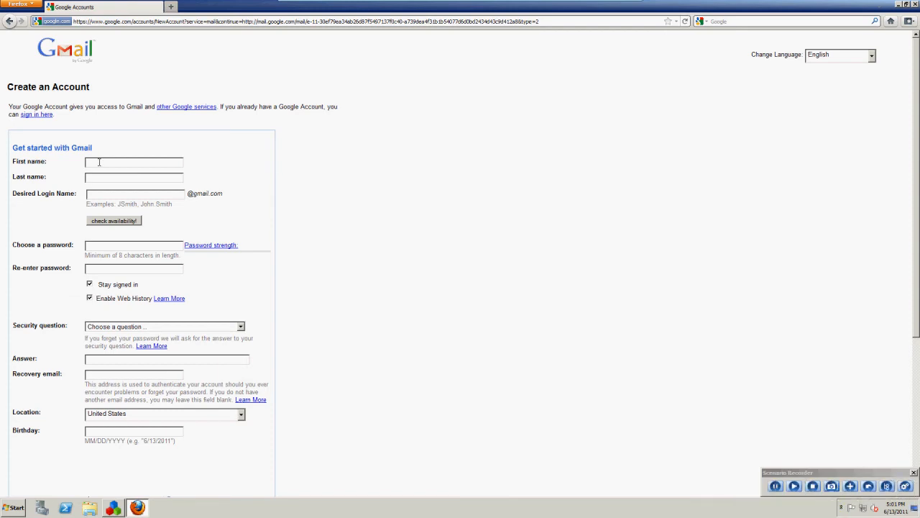
- Fill in the first name and a login name, check its availability, and enter a strong password
click(100, 161)
text(John)
text(Doe)
key(Tab)
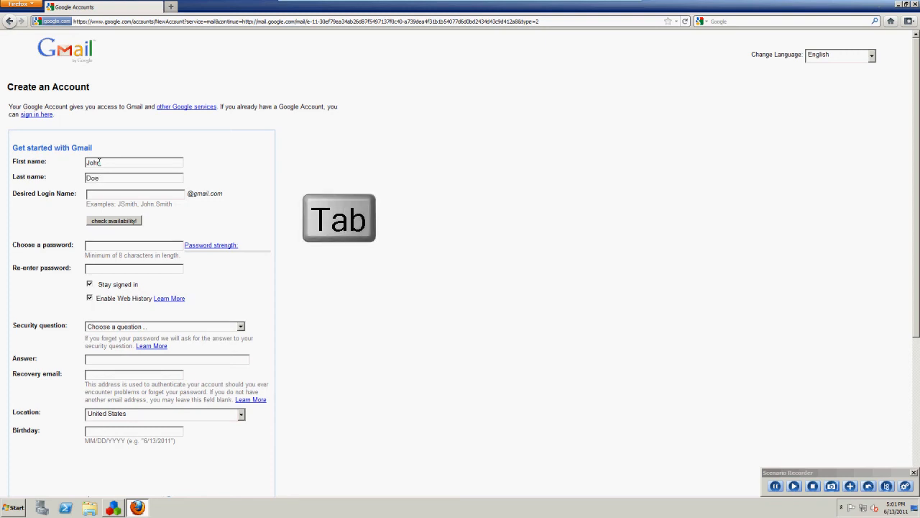
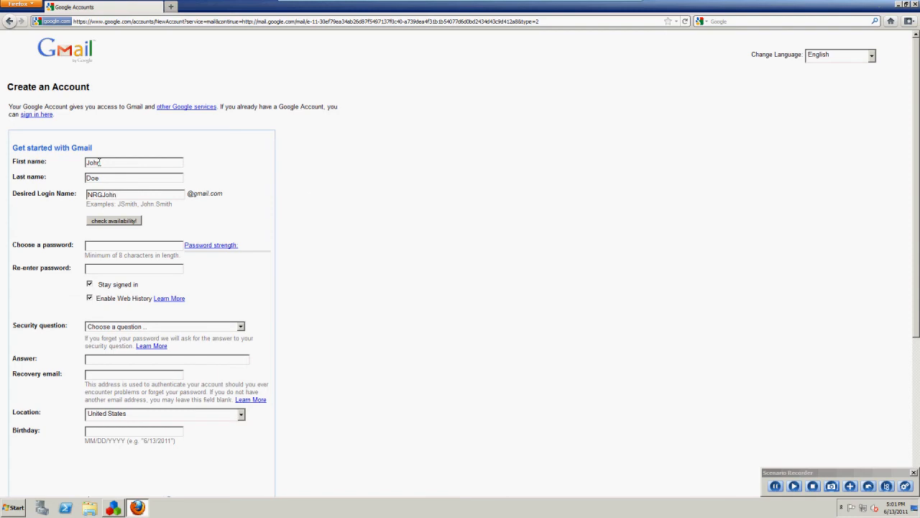
key(Tab)
key(Return)
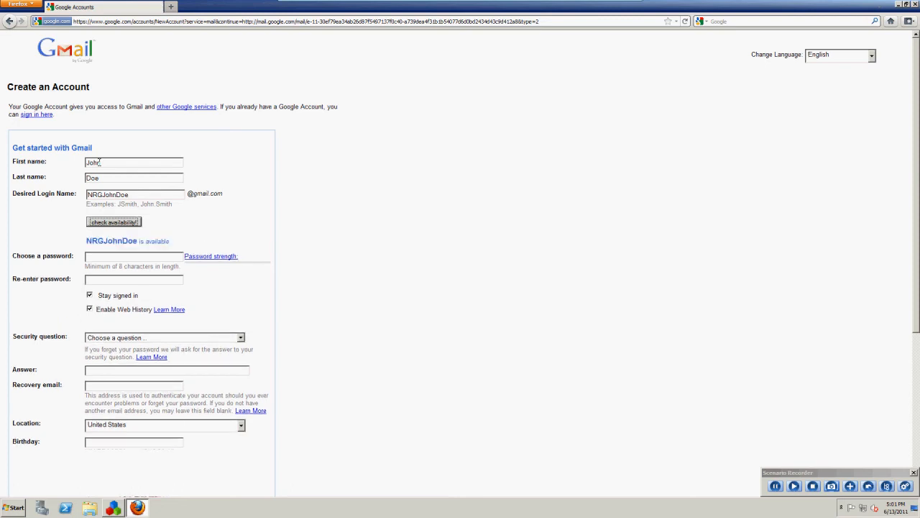
key(Tab)
text(*******)
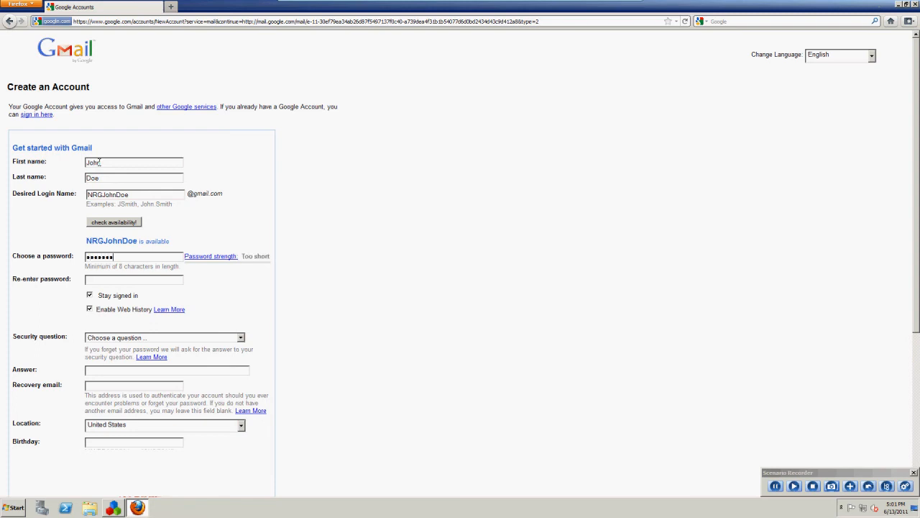
text(***************)
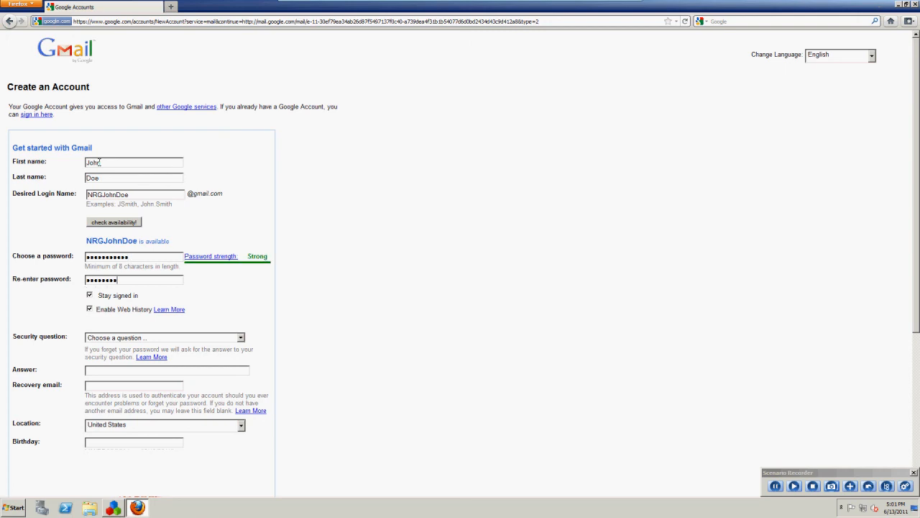
- Choose the best-friend security question, enter its answer, a recovery e-mail and birthday 01/11/2000
key(Tab)
key(Tab)
key(Tab)
key(Down)
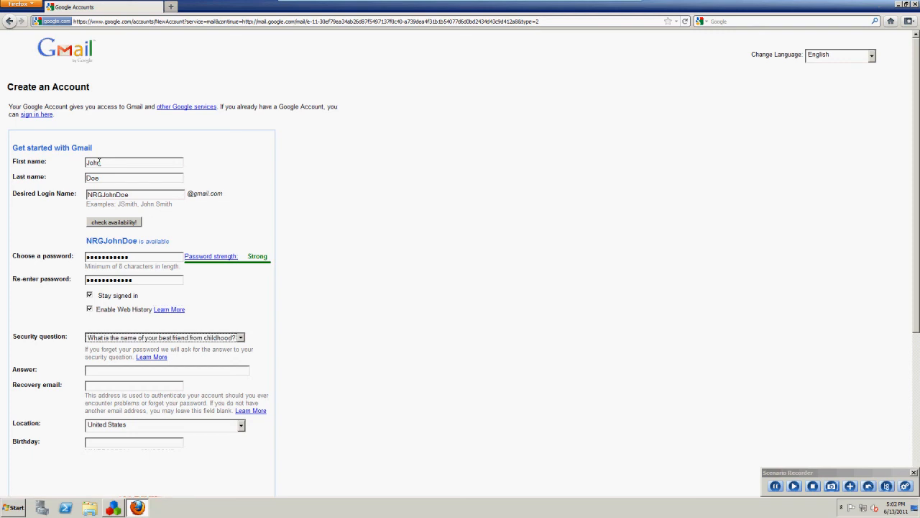
key(Tab)
key(Tab)
text(Jane Doe)
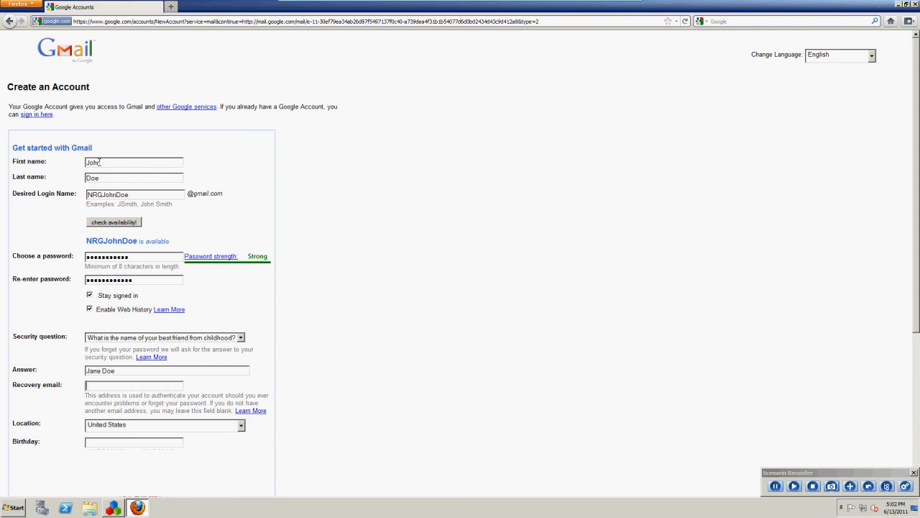
key(Tab)
key(Tab)
key(Tab)
text(01/11/2000)
scroll(99, 162, down, 5)
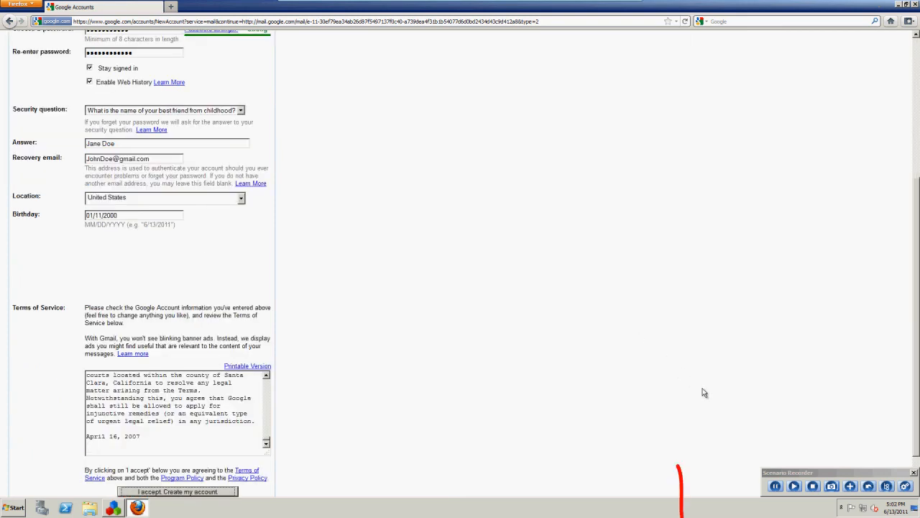
- Stop recording and play back the gmail.xml scenario
click(775, 486)
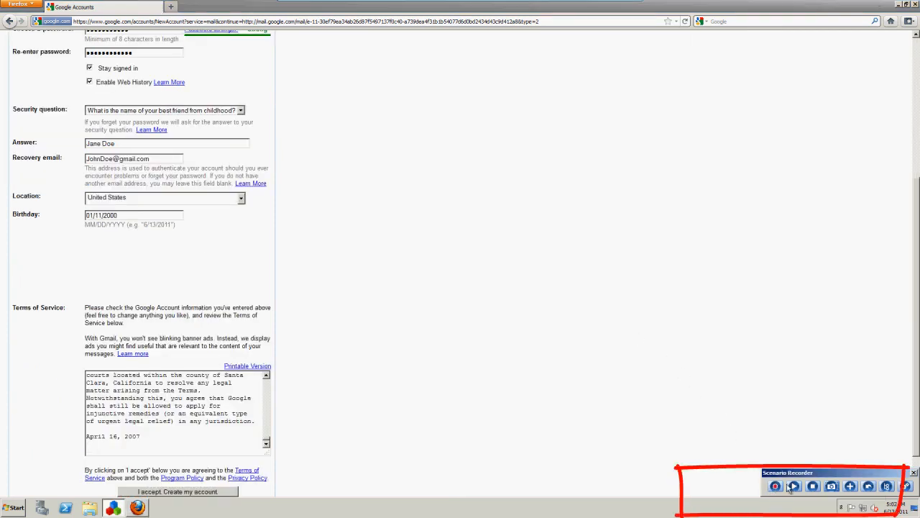
click(793, 486)
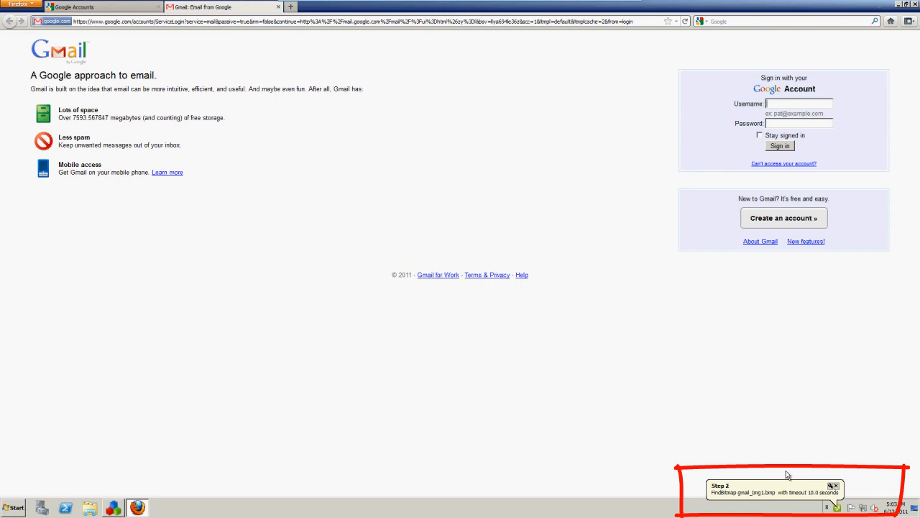
- Let the replay open Gmail's signup page and refill the name, login name and password fields
click(755, 219)
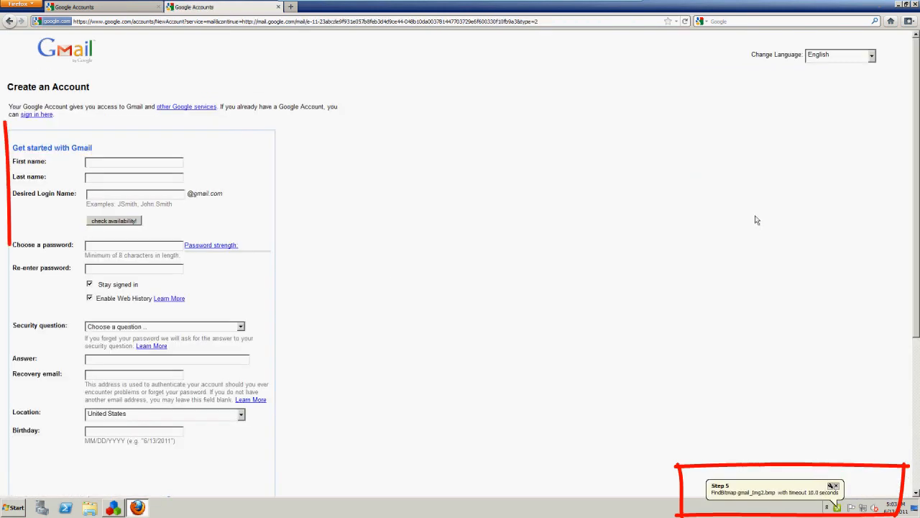
click(99, 162)
text(John)
key(Tab)
text(Doe)
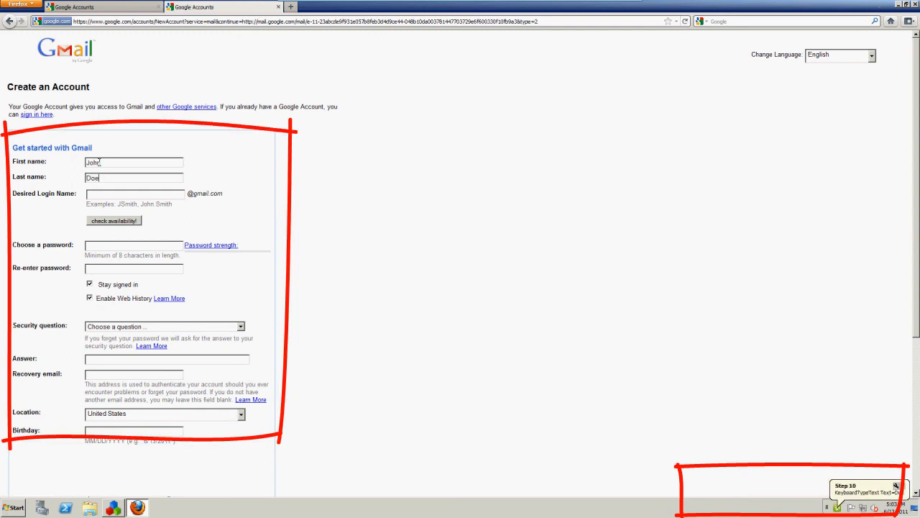
key(Tab)
key(Return)
key(Tab)
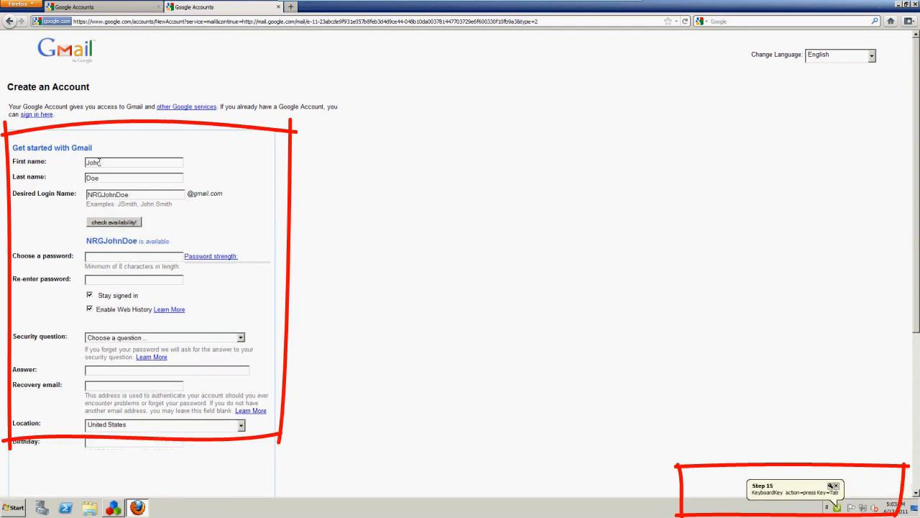
text(Password123)
key(Tab)
text(Password123)
- Let the replay pick the security question and refill the answer, recovery e-mail and birthday 01/11/2000
key(Tab)
key(Tab)
key(Tab)
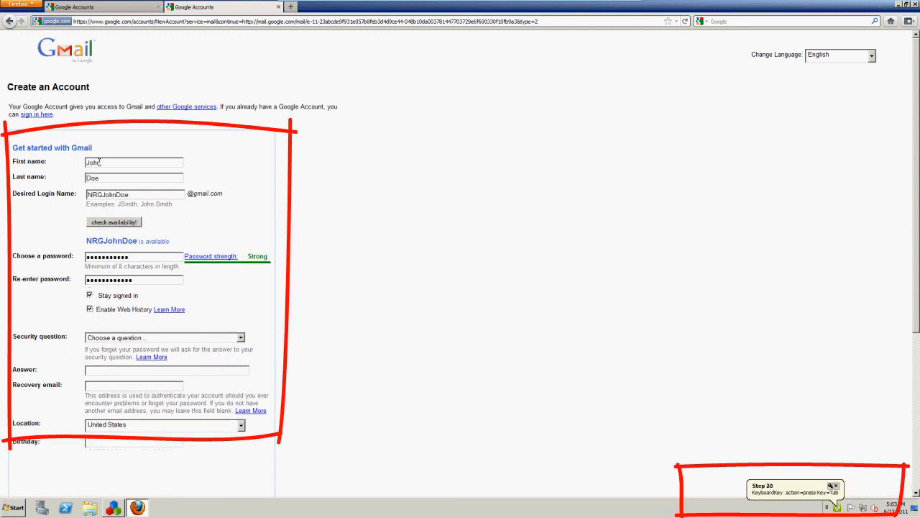
key(Tab)
key(Down)
key(Tab)
key(Tab)
text(Jane Doe)
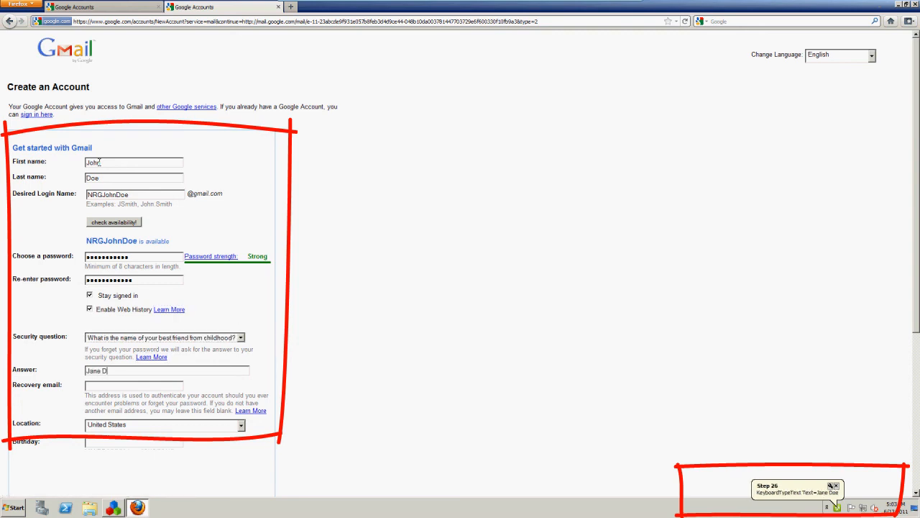
key(Tab)
key(Tab)
key(Tab)
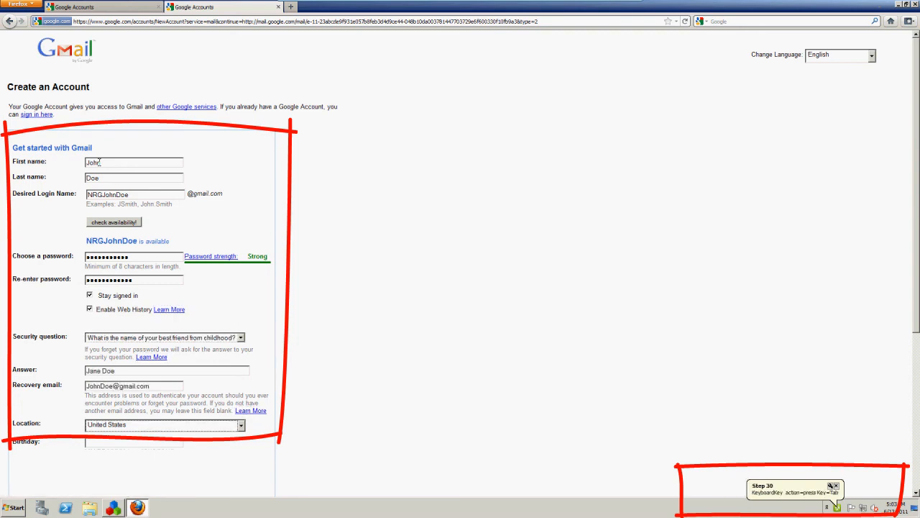
key(Tab)
text(01/11/2000)
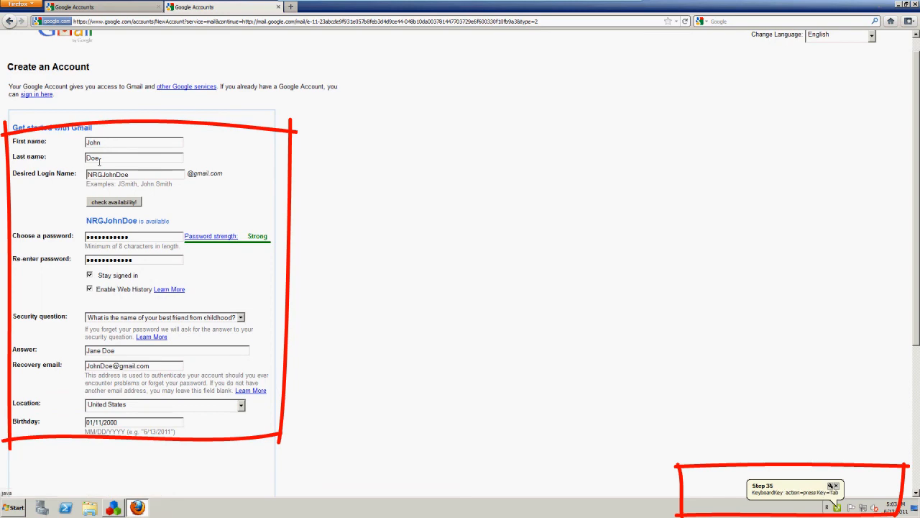
key(Tab)
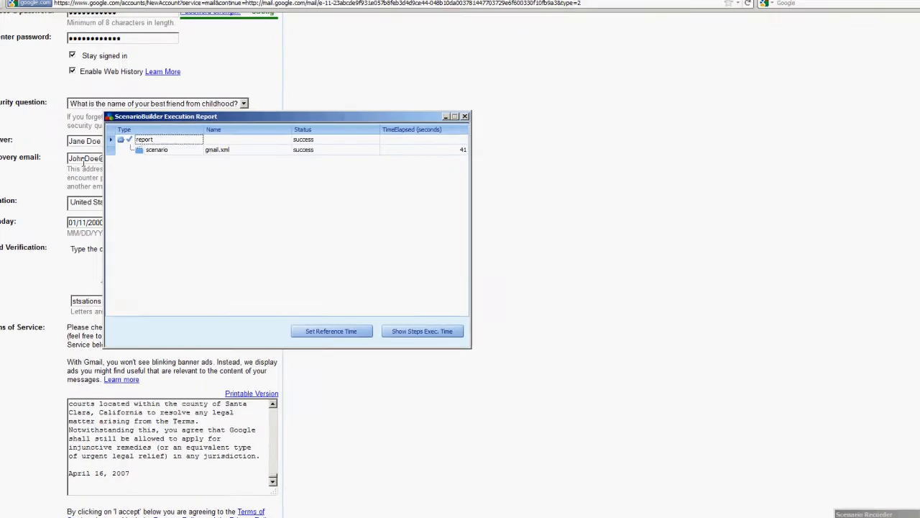